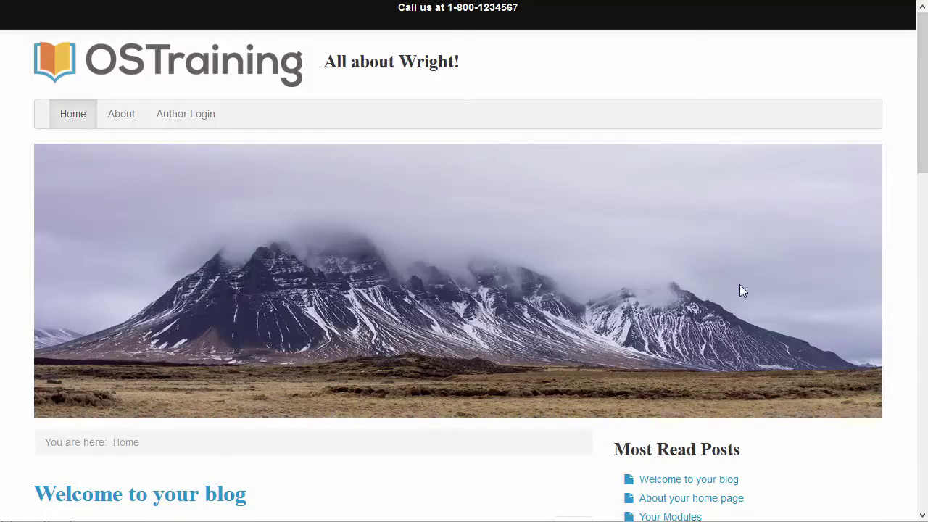
Look over the home page's sidebar modules and examine the suffixes documented for vertical menus on the Wright demo's Modules Styles page
drag(921, 69, 922, 183)
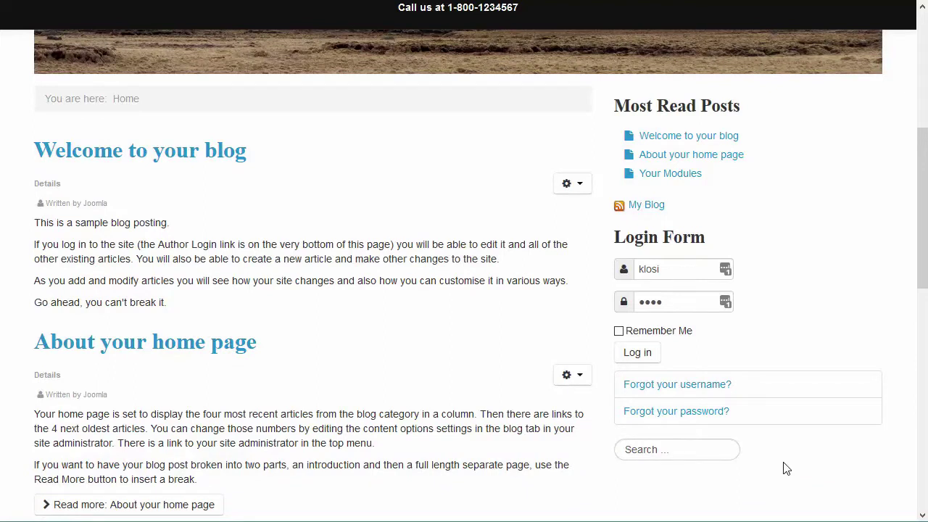
click(734, 1)
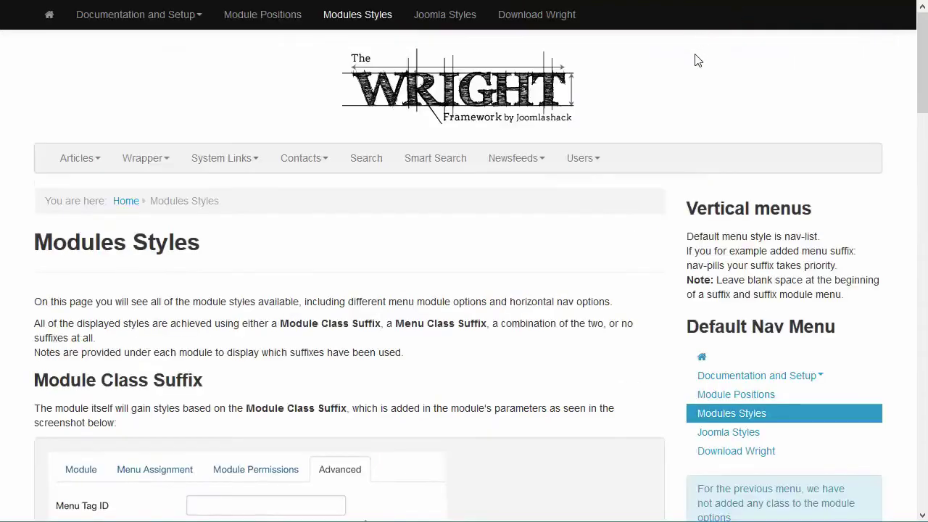
click(357, 18)
scroll(231, 298, down, 2)
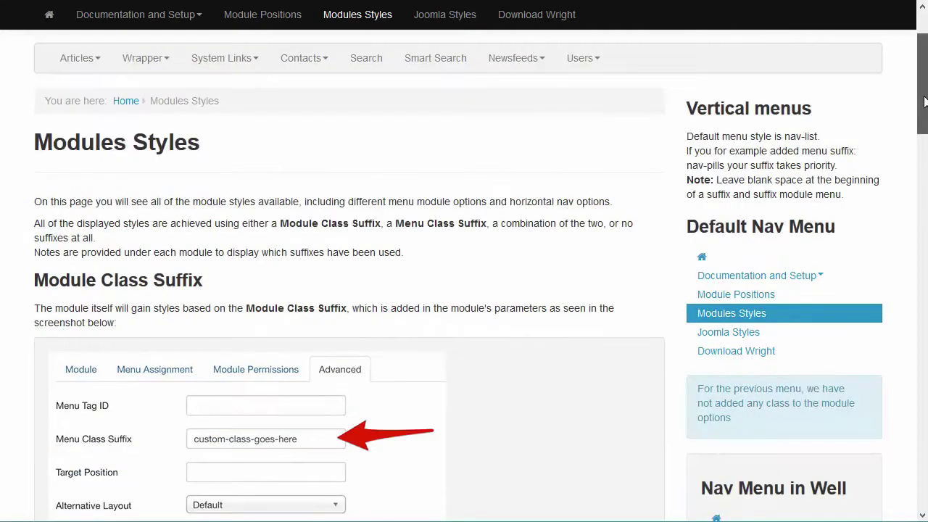
scroll(231, 298, down, 2)
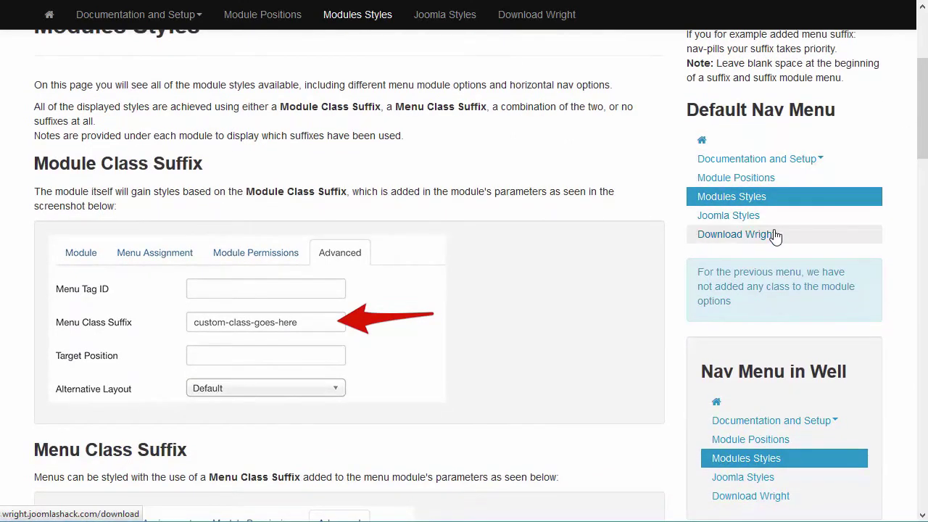
drag(922, 131, 923, 165)
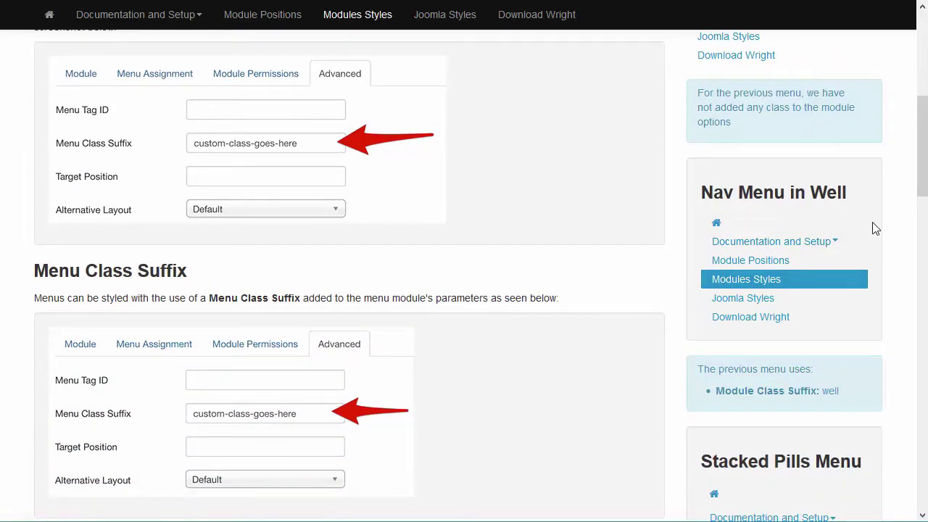
drag(919, 171, 924, 223)
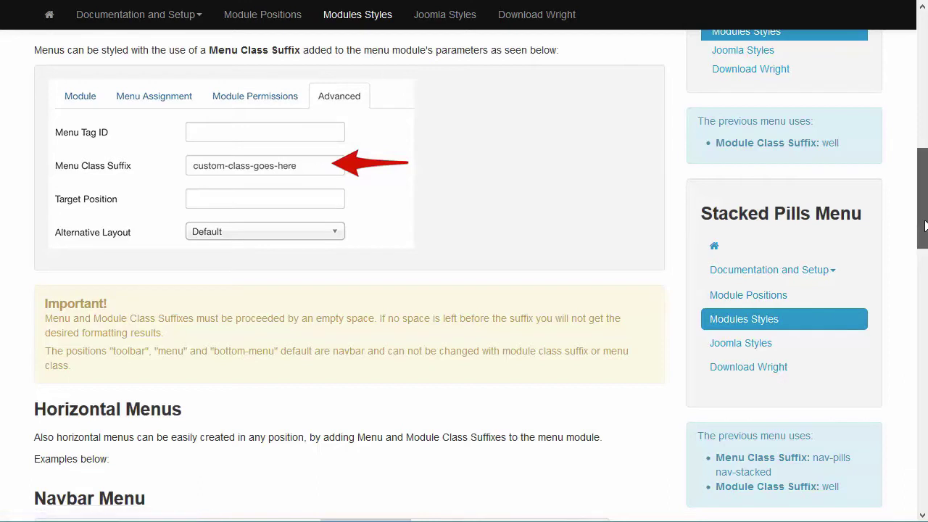
scroll(924, 226, down, 1)
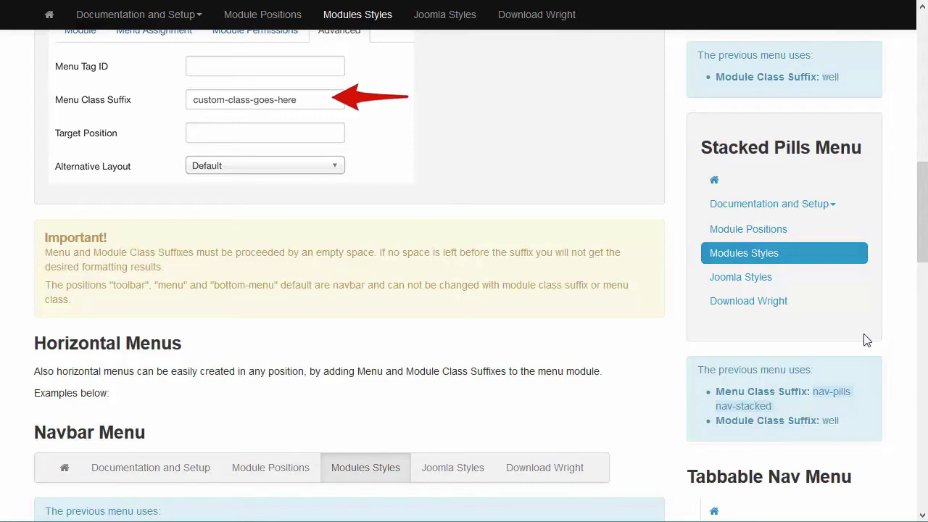
click(830, 421)
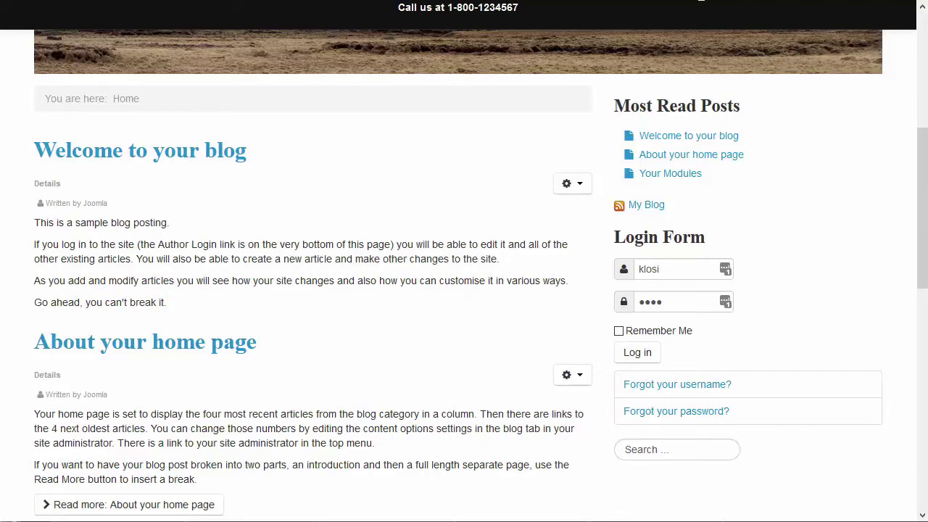
Set the Most Read Posts module's Module Class Suffix to "well" with a leading space, save it and reload the site's home page
click(701, 0)
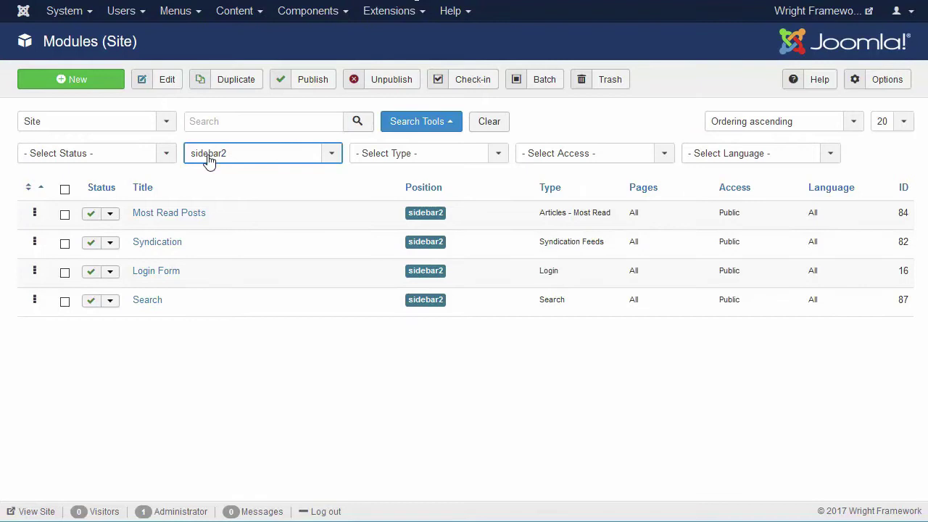
click(185, 215)
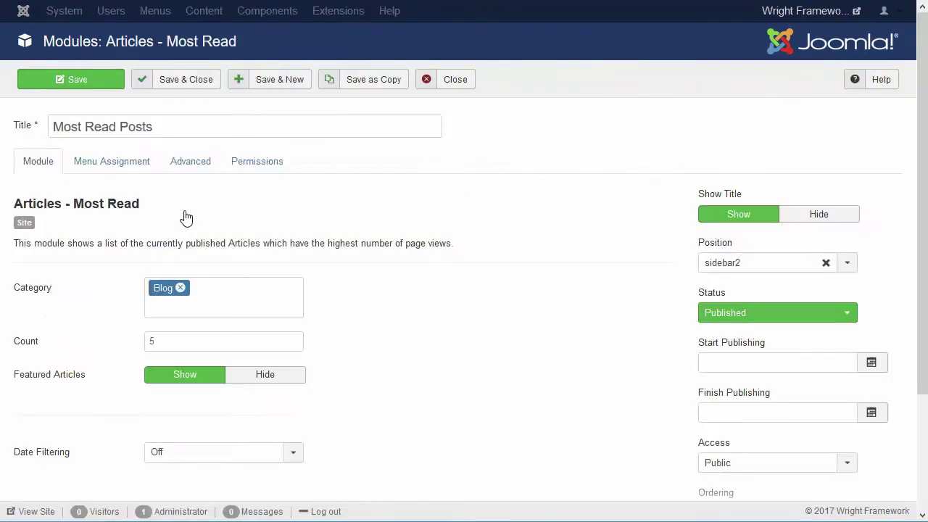
click(192, 162)
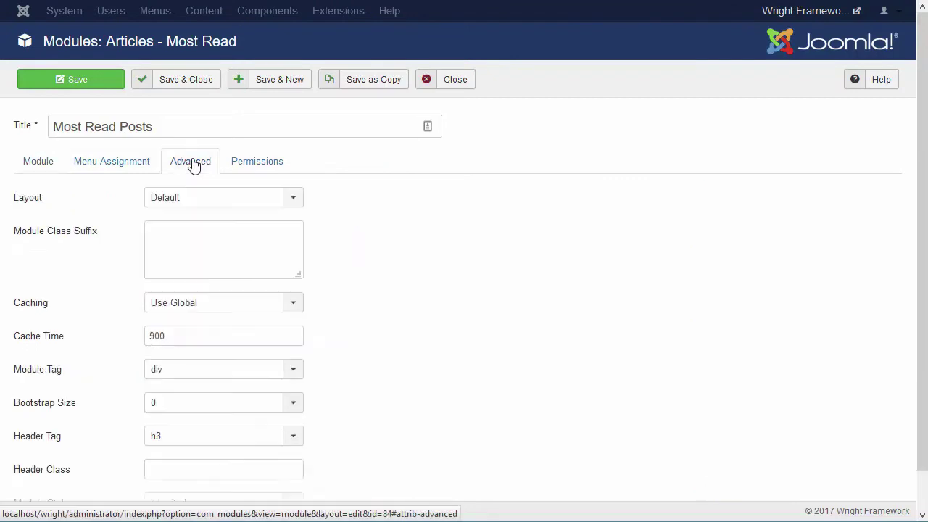
click(200, 243)
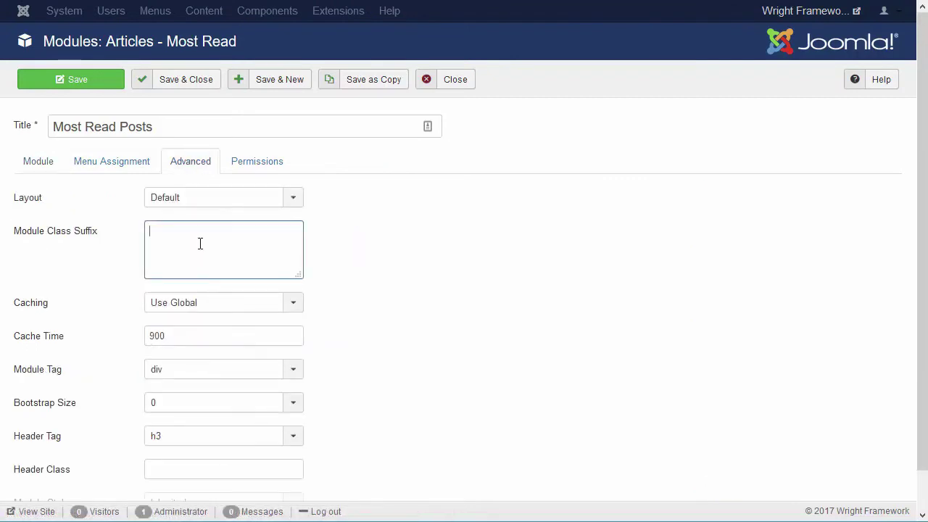
text(well)
key(Home)
key(shift+Home)
key(BackSpace)
click(78, 83)
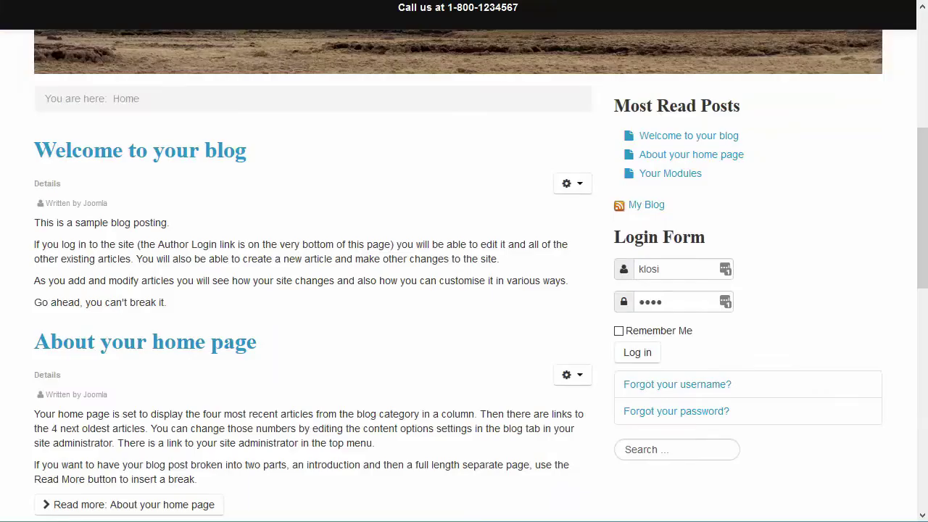
key(F5)
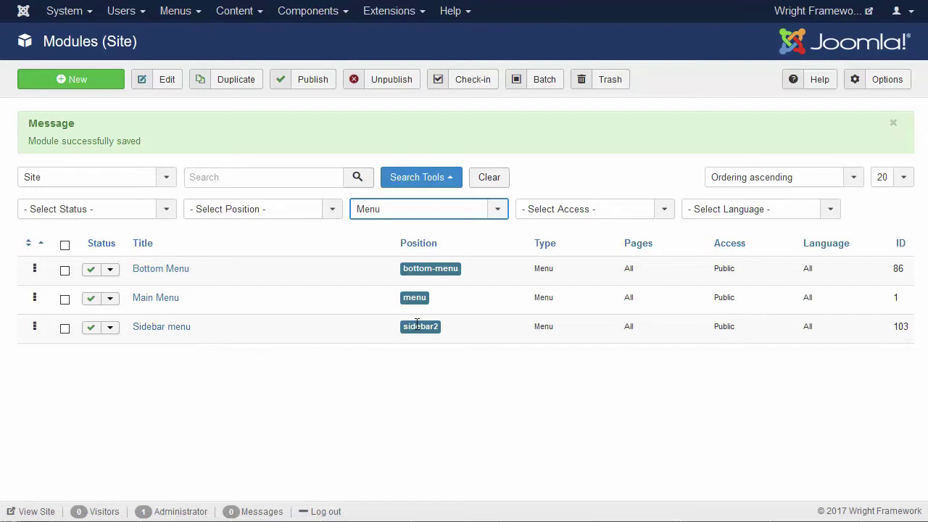
Open the Sidebar menu module's advanced settings, check its two class suffix fields and view the menu on the reloaded home page
click(171, 328)
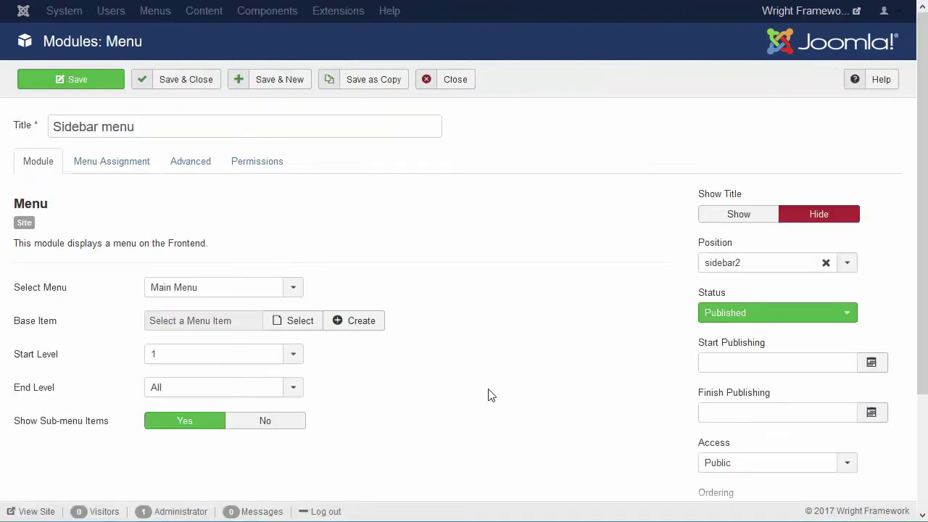
click(190, 165)
mouse_move(51, 237)
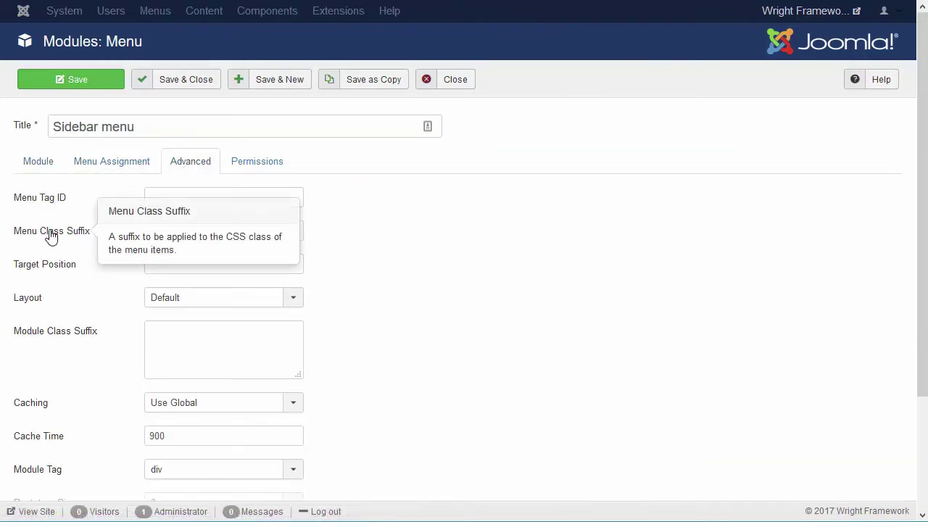
mouse_move(48, 338)
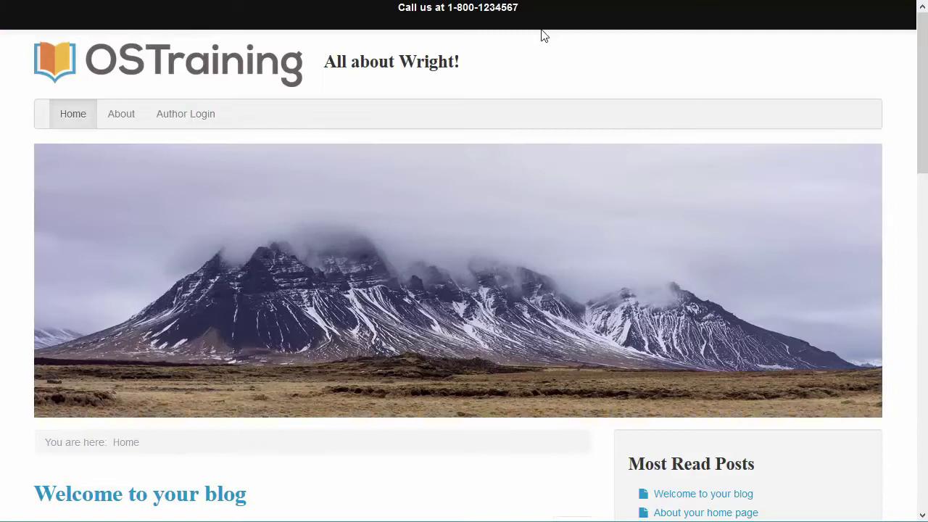
key(F5)
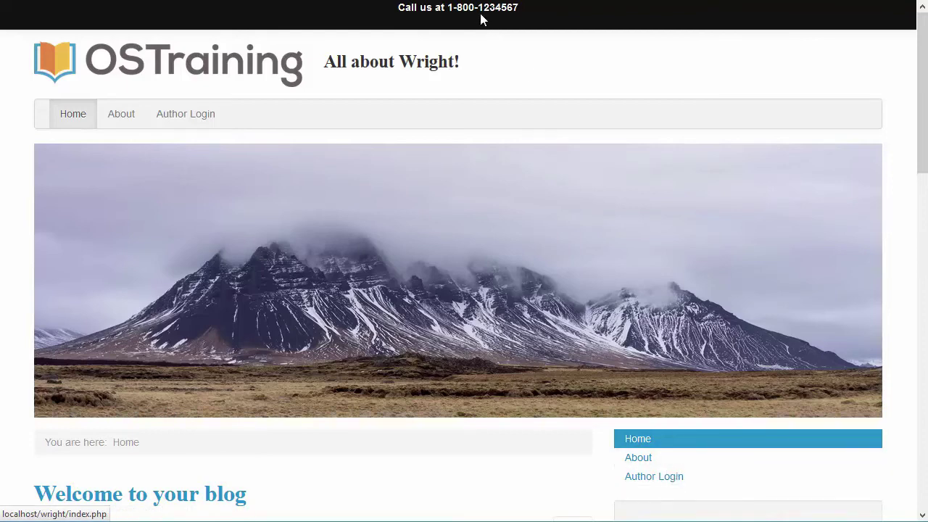
key(ctrl+Tab)
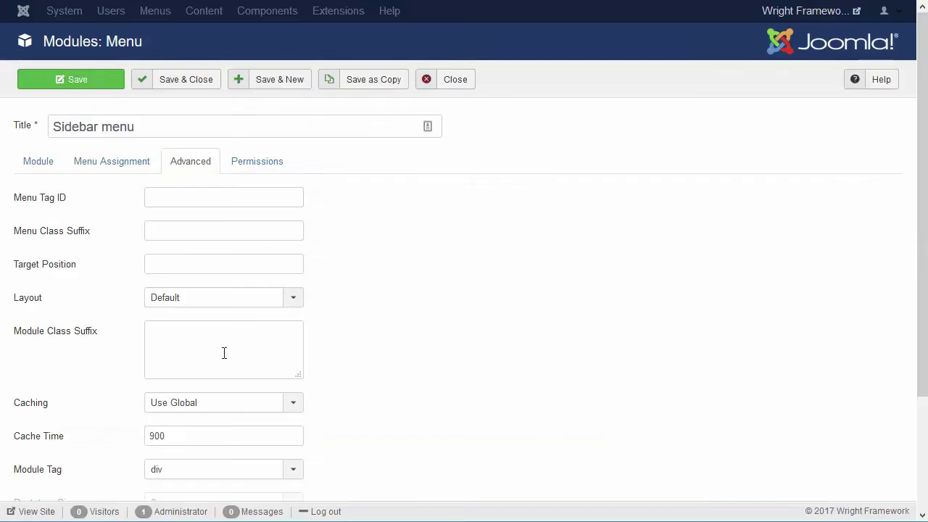
Set the Sidebar menu's Module Class Suffix to "well" with a leading space, save it and check the reloaded home page's sidebar
click(211, 352)
text(well)
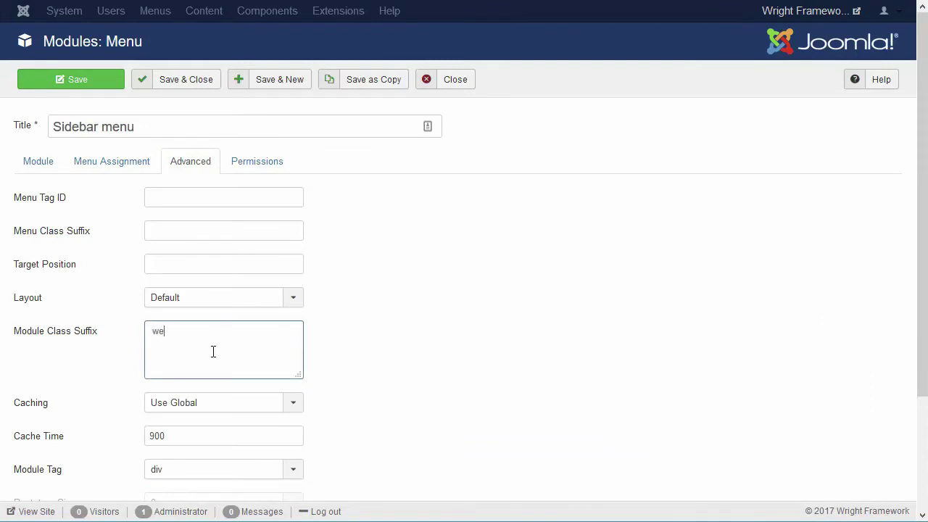
click(59, 81)
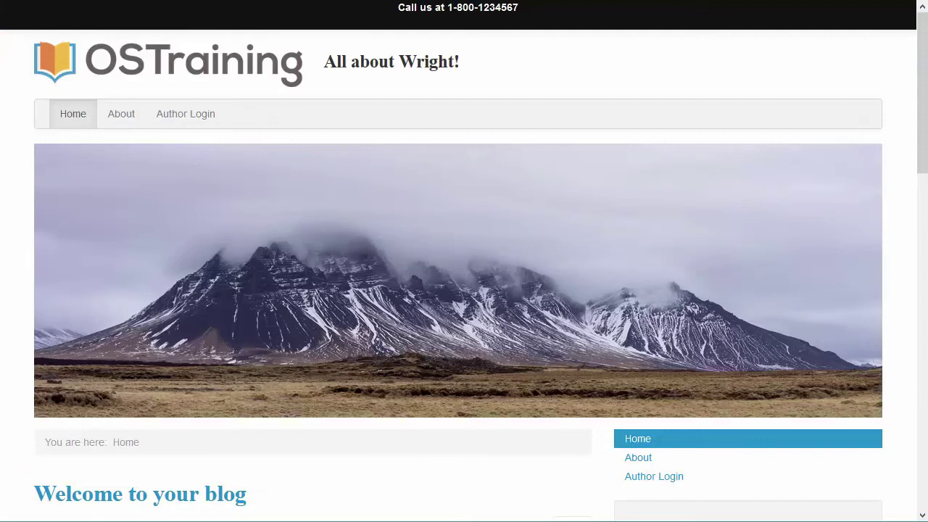
key(F5)
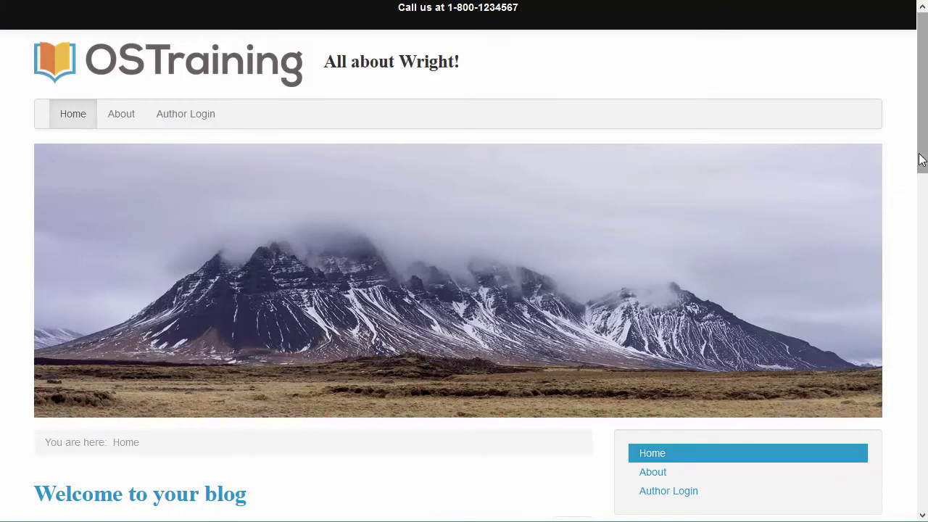
drag(922, 155, 923, 205)
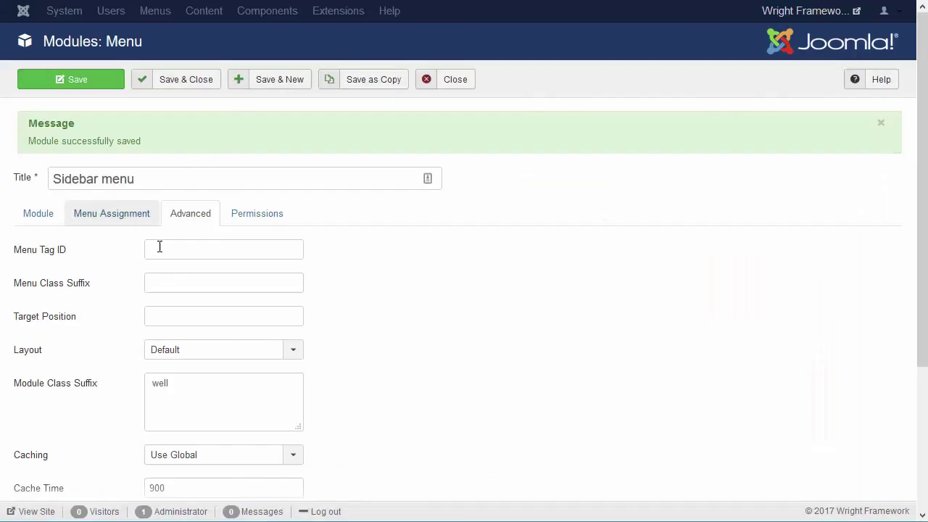
Set the Sidebar menu's Menu Class Suffix to "nav-pills nav-stacked" with a leading space, save it and reload the home page
mouse_move(83, 288)
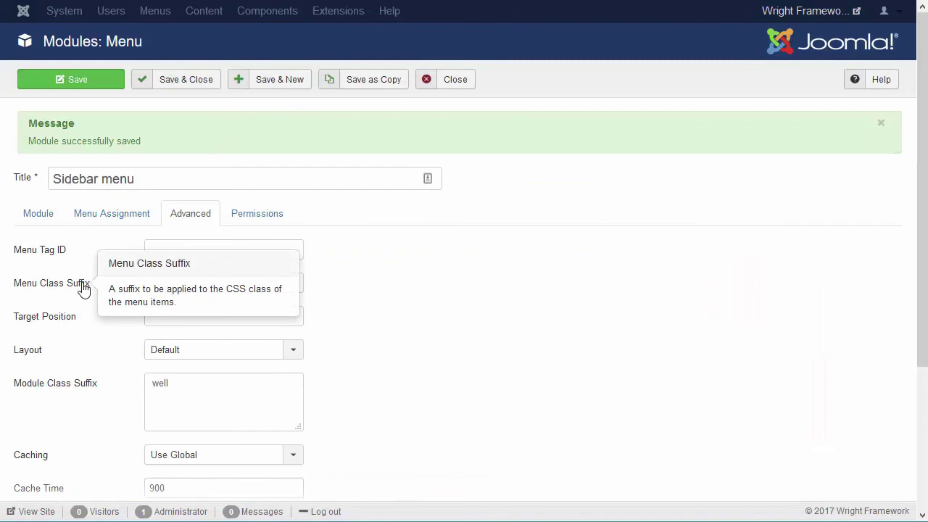
click(172, 286)
click(173, 287)
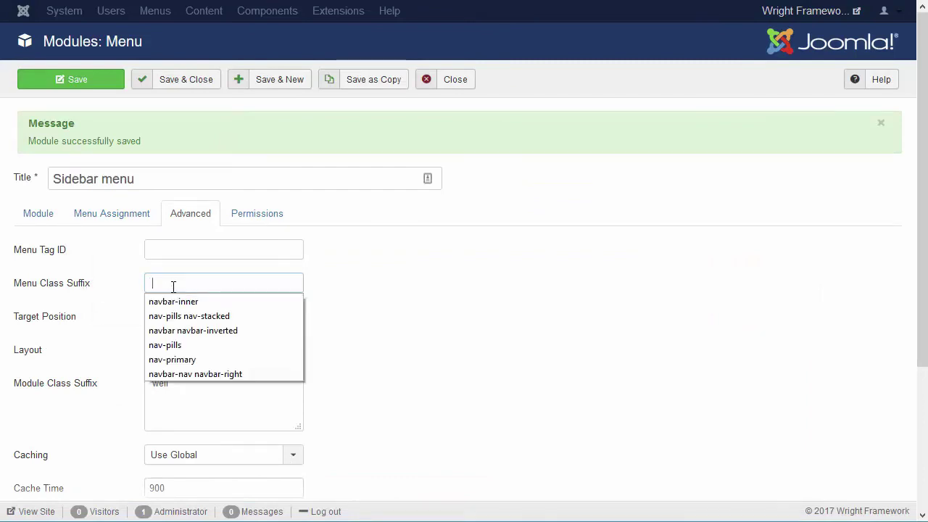
text(nav-pills nav-stacked)
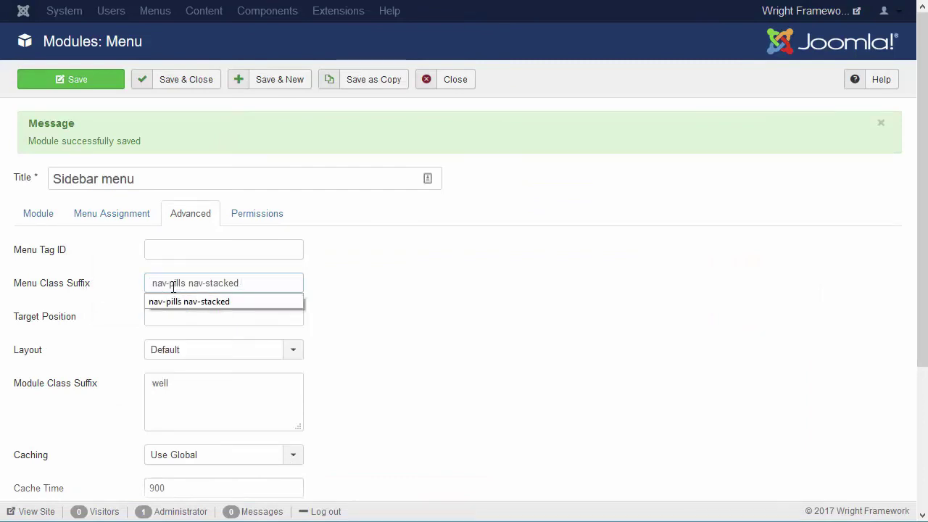
click(60, 87)
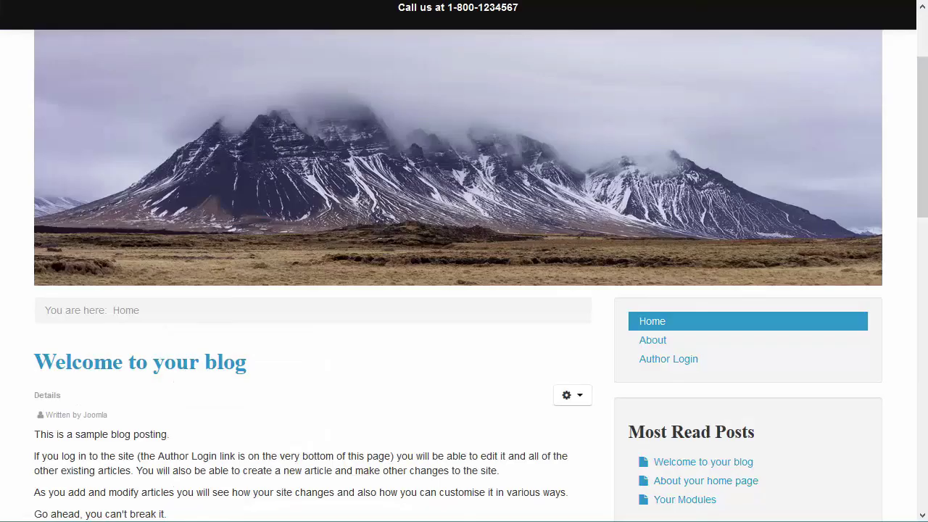
key(F5)
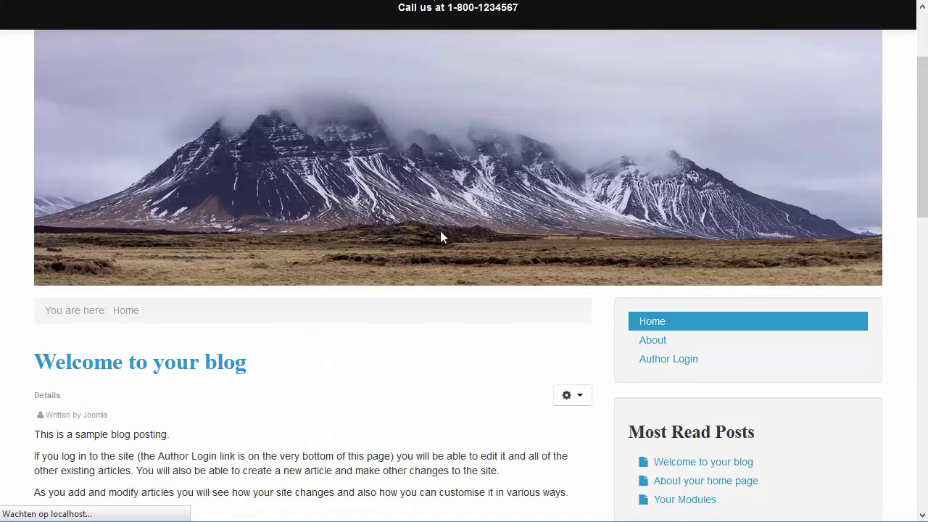